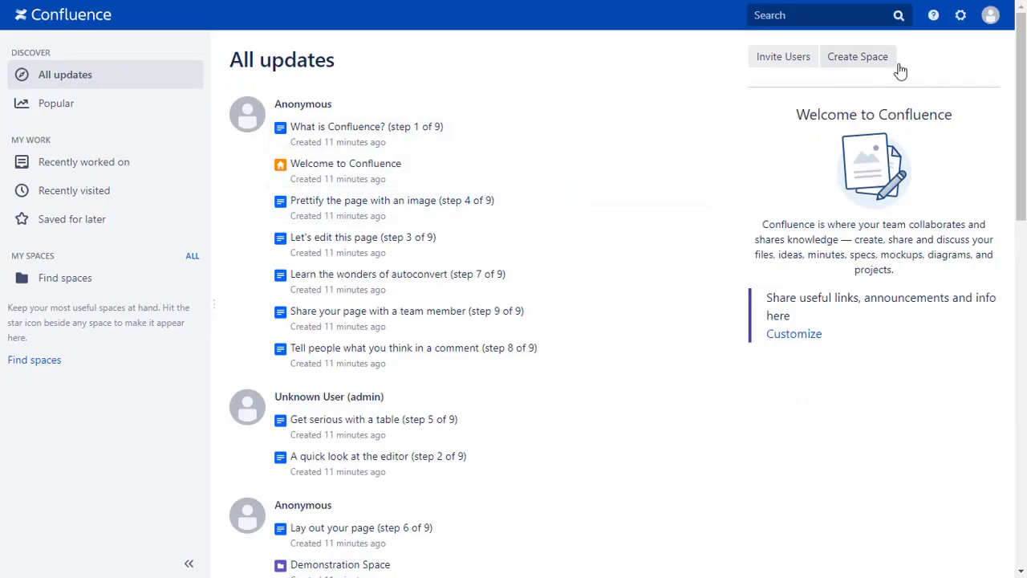
# From Manage apps, search 'oauth sso' and install the miniOrange OAuth/OpenID Connect app as a free trial.
pyautogui.click(960, 16)
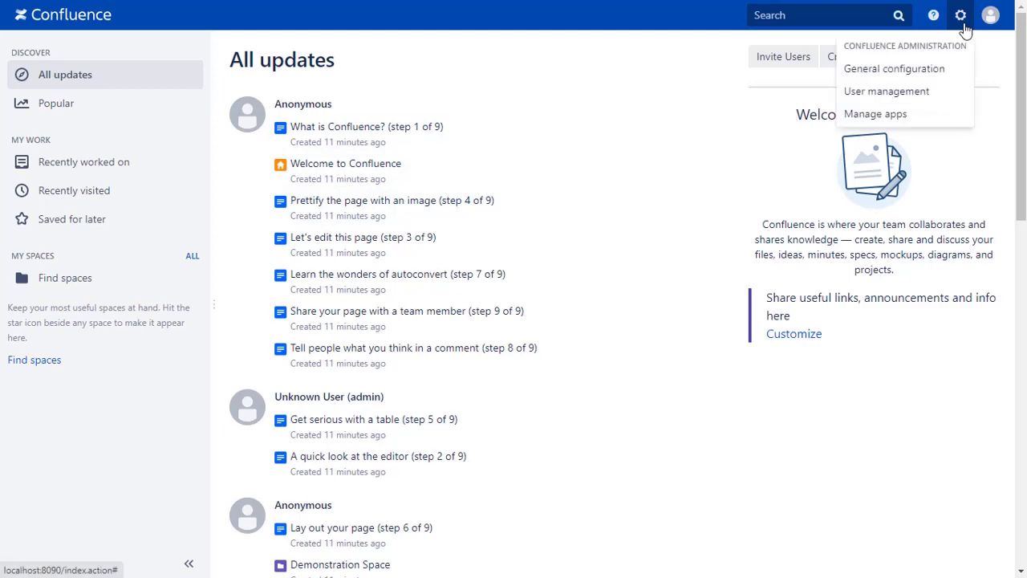
pyautogui.click(907, 117)
pyautogui.click(81, 407)
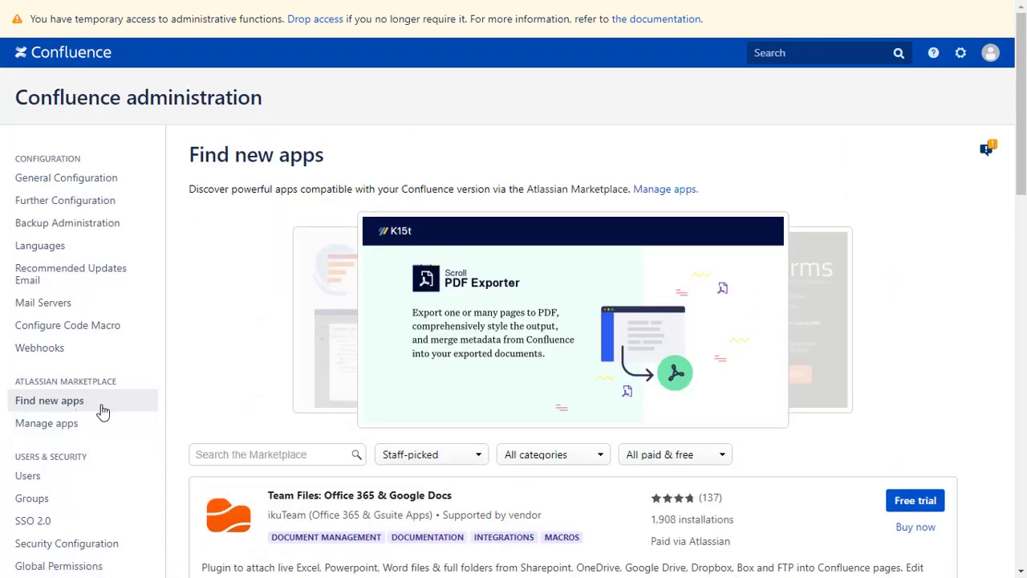
pyautogui.click(216, 454)
pyautogui.write('oauth sso')
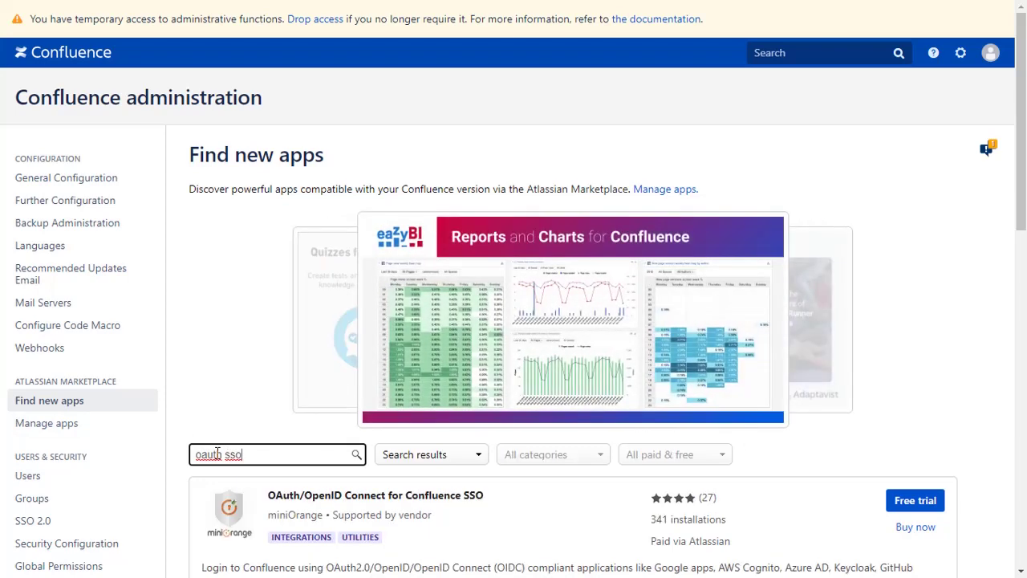
pyautogui.scroll(-1, 217, 453)
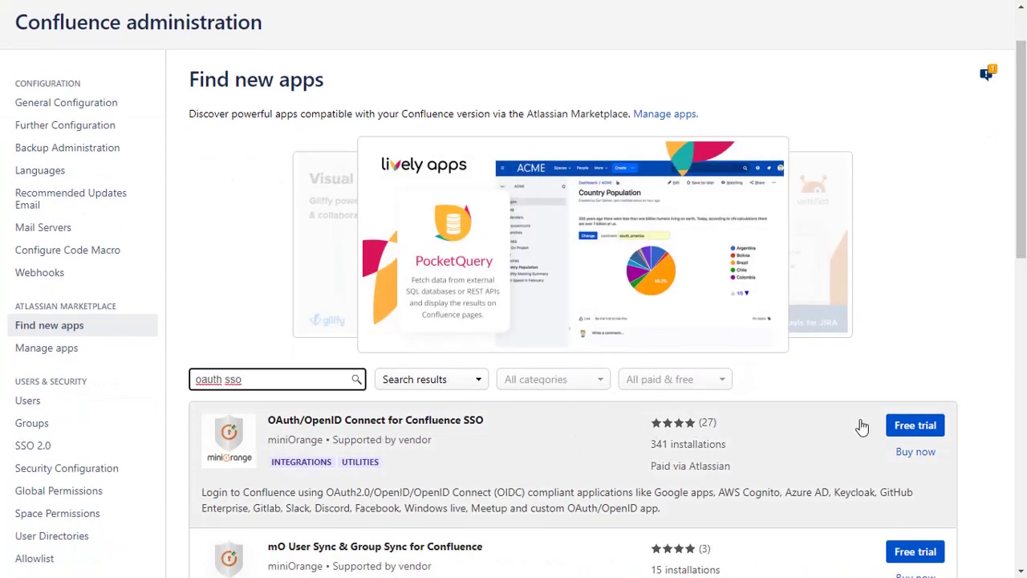
pyautogui.click(899, 428)
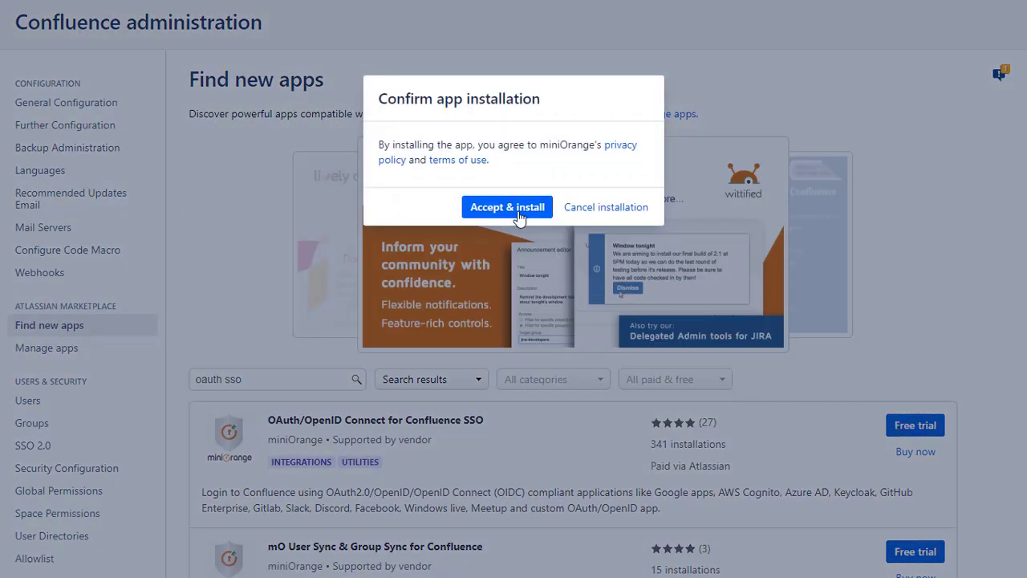
pyautogui.click(515, 206)
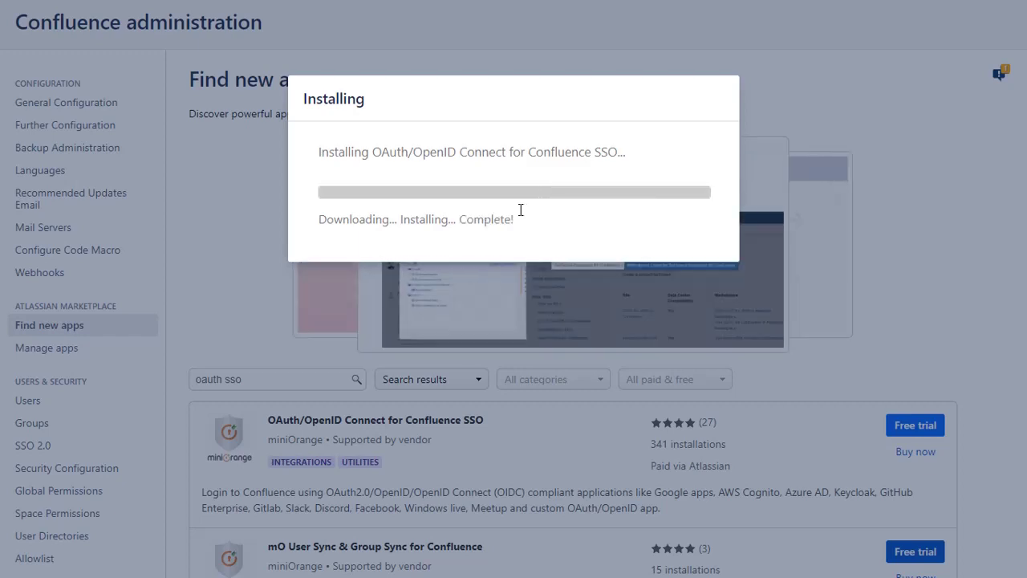
# Open the miniOrange OAuth Client configuration and select ADFS as the provider application.
pyautogui.scroll(-4, 529, 214)
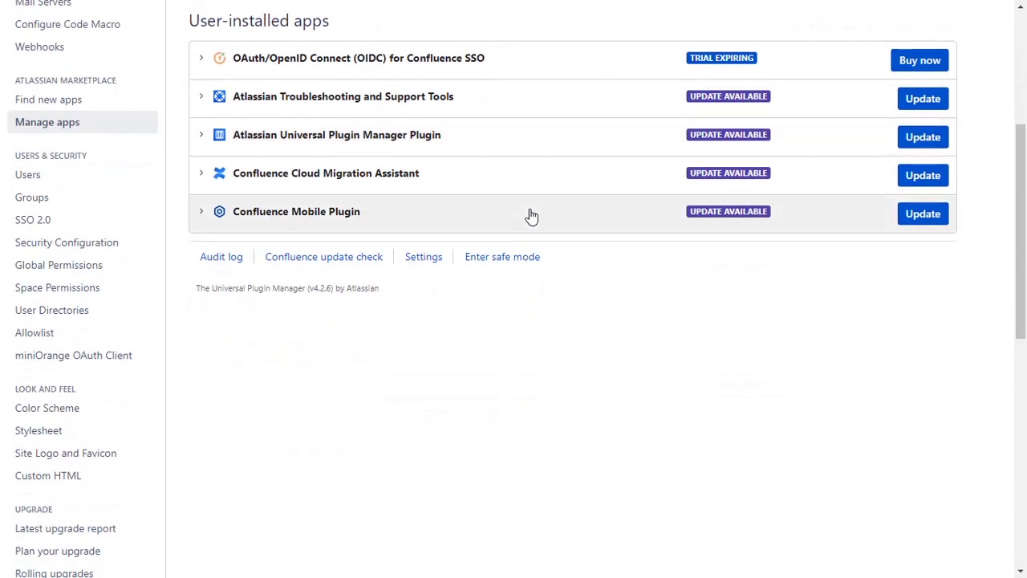
pyautogui.click(124, 355)
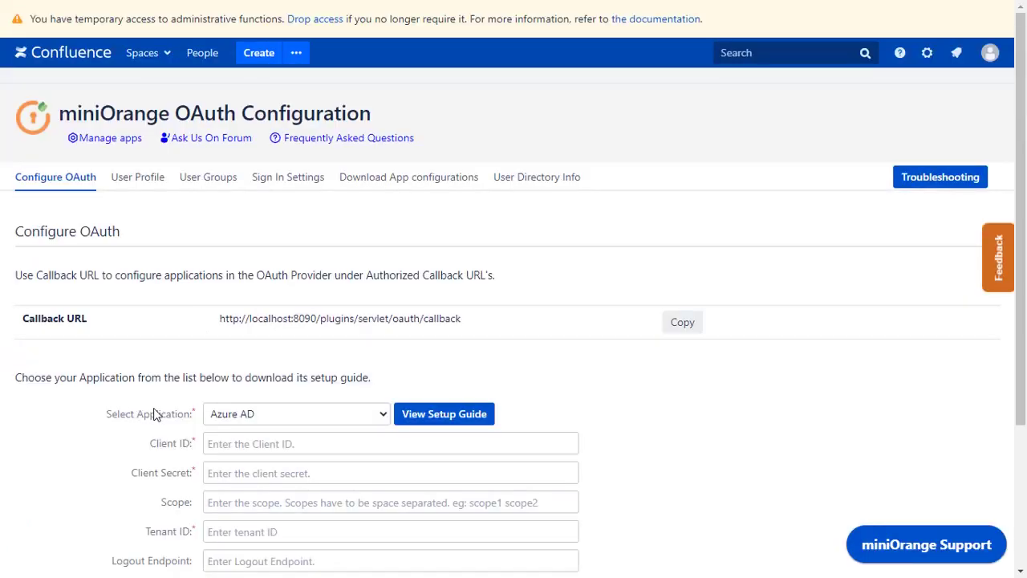
pyautogui.click(233, 413)
pyautogui.click(234, 320)
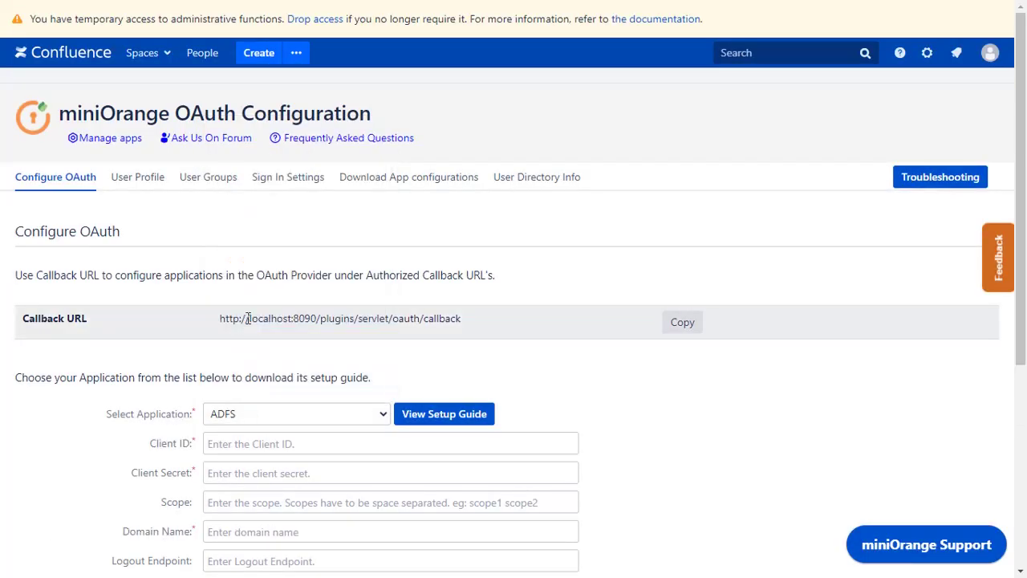
# Open the ADFS setup guide and scroll to 'Step 1: Setup ADFS as OAuth Provider'.
pyautogui.click(444, 413)
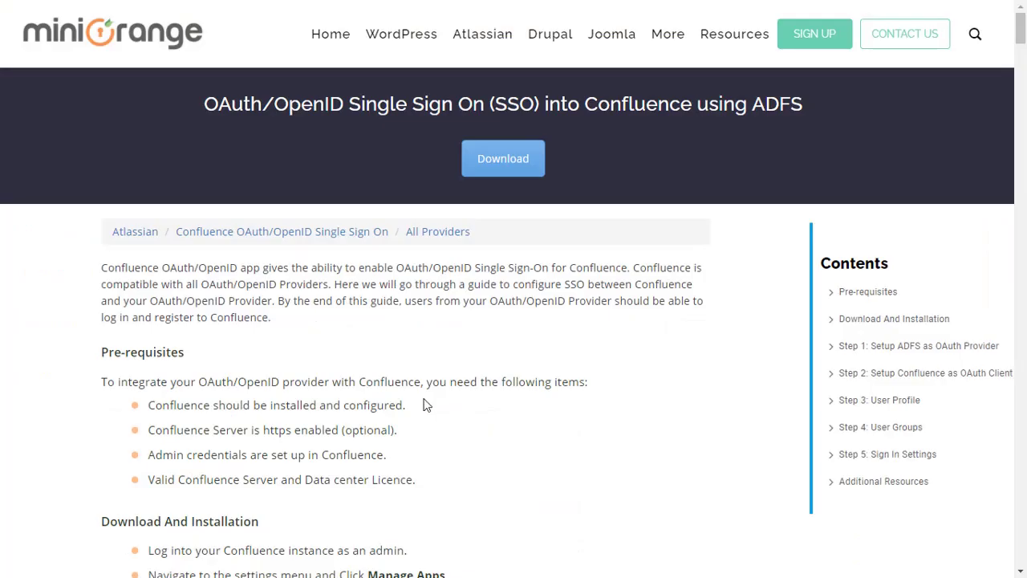
pyautogui.scroll(-3, 426, 414)
pyautogui.scroll(-8, 425, 405)
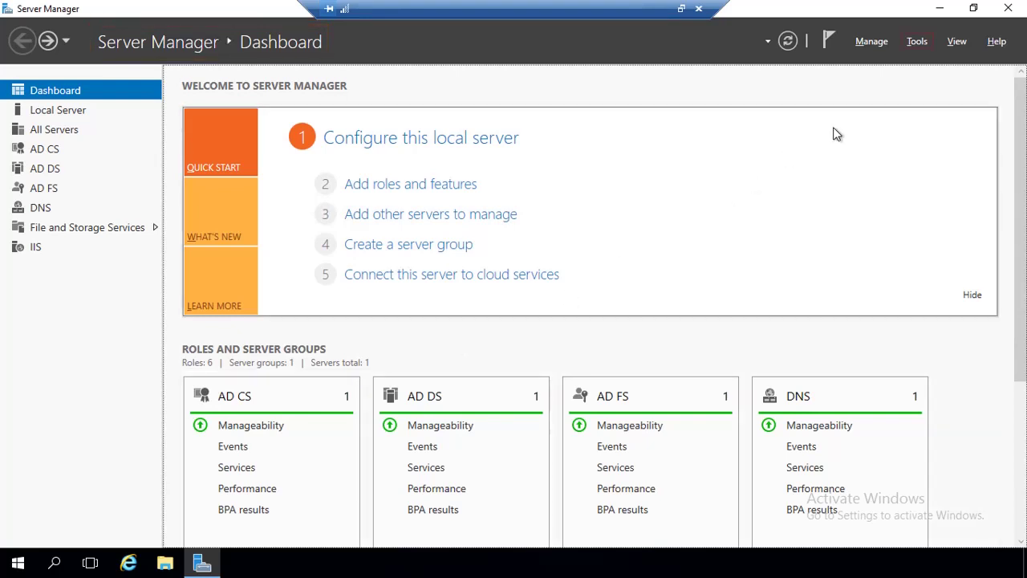
# Launch AD FS Management from Server Manager Tools and start a new application group under Application Groups.
pyautogui.click(913, 43)
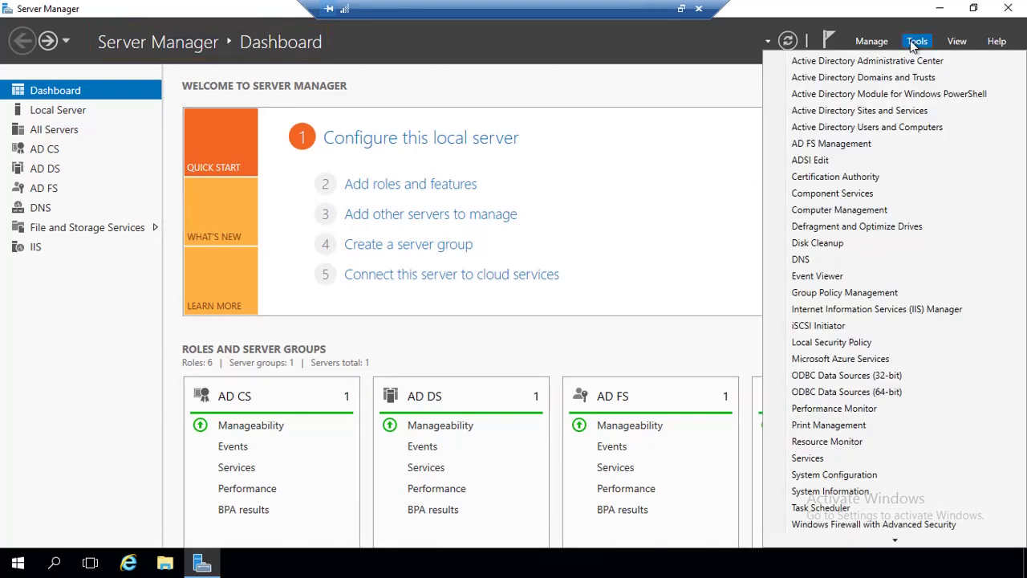
pyautogui.click(896, 143)
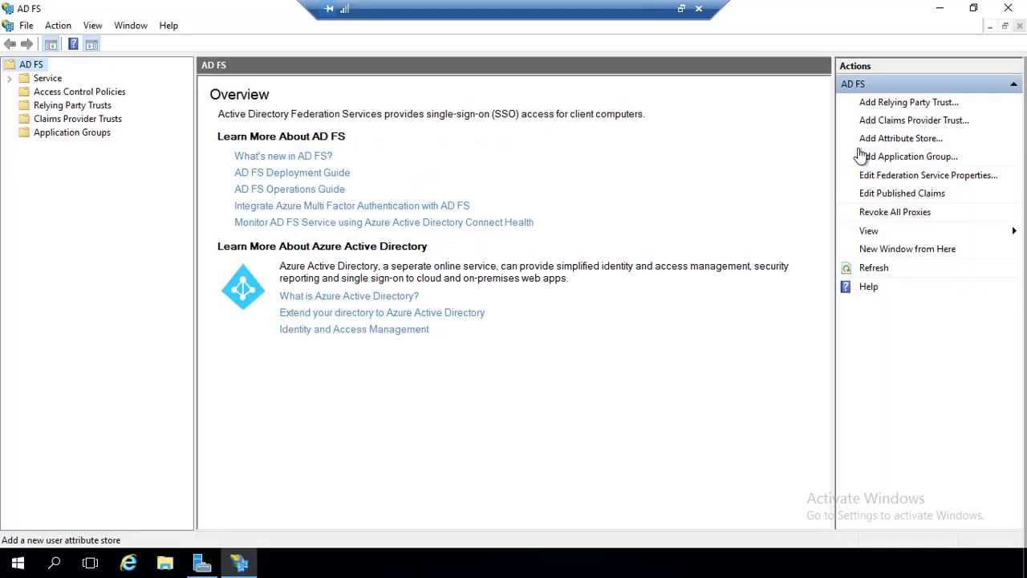
pyautogui.click(102, 139)
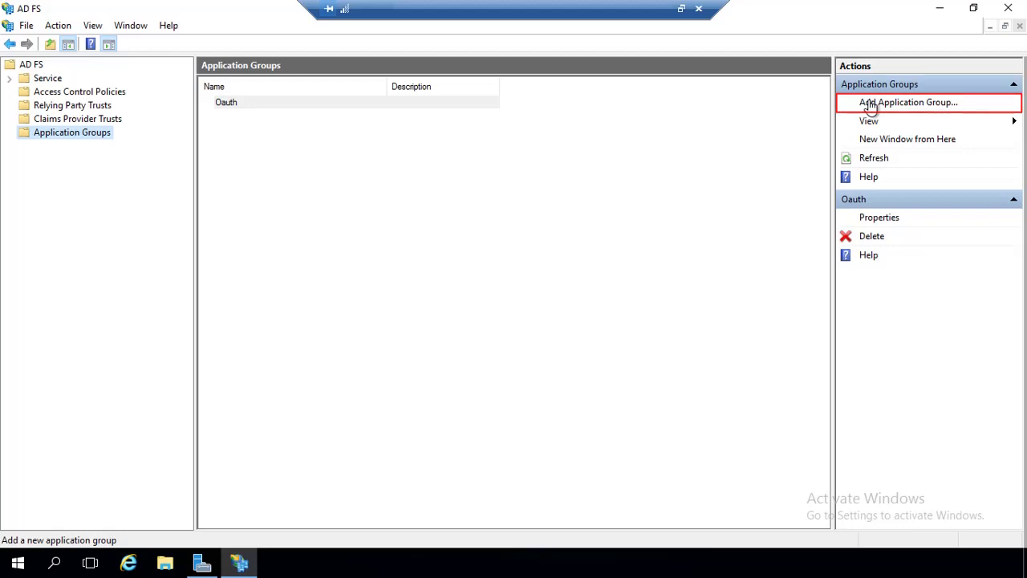
pyautogui.click(871, 109)
# Name the group 'Confluence OAuth' as a Server application and select its generated client identifier.
pyautogui.click(690, 136)
pyautogui.write('Confluence OAuth')
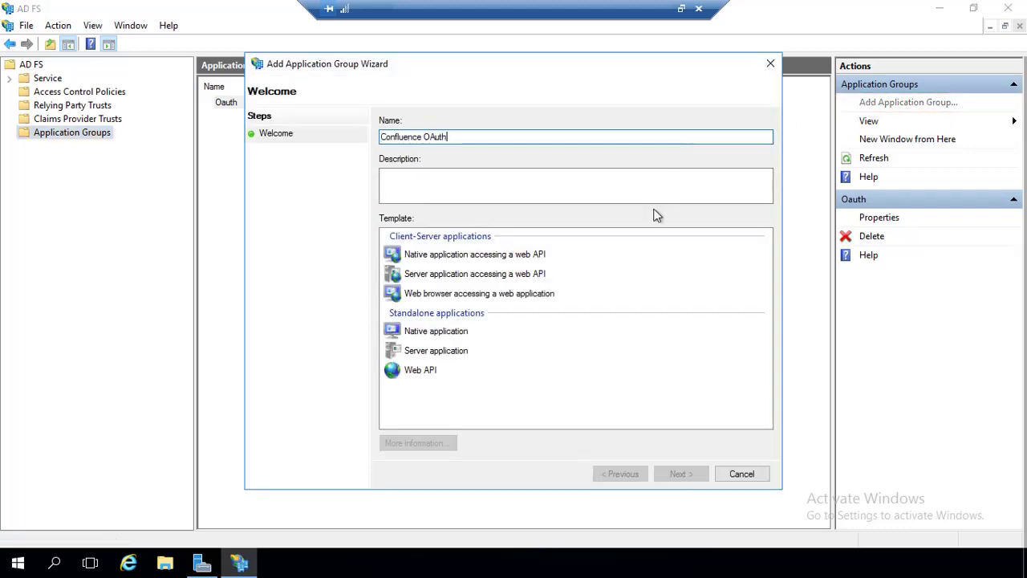
pyautogui.click(461, 358)
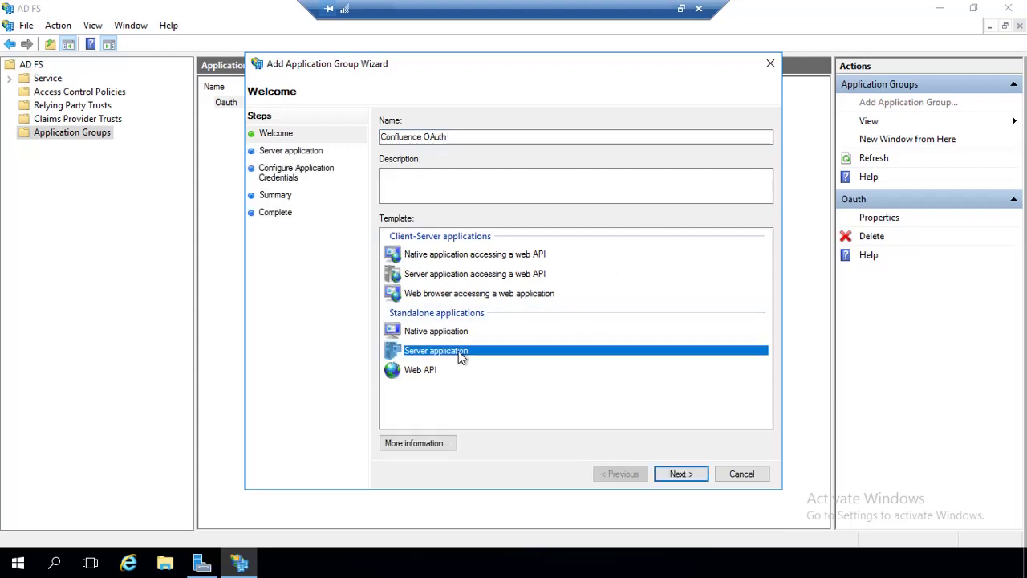
pyautogui.click(673, 472)
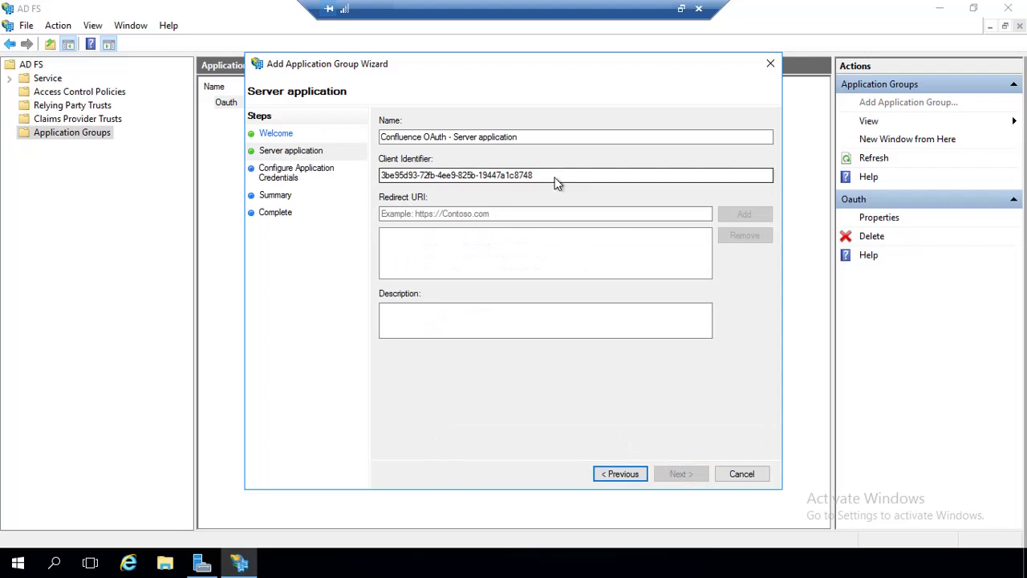
pyautogui.doubleClick(555, 178)
pyautogui.hotkey('ctrl', 'c')
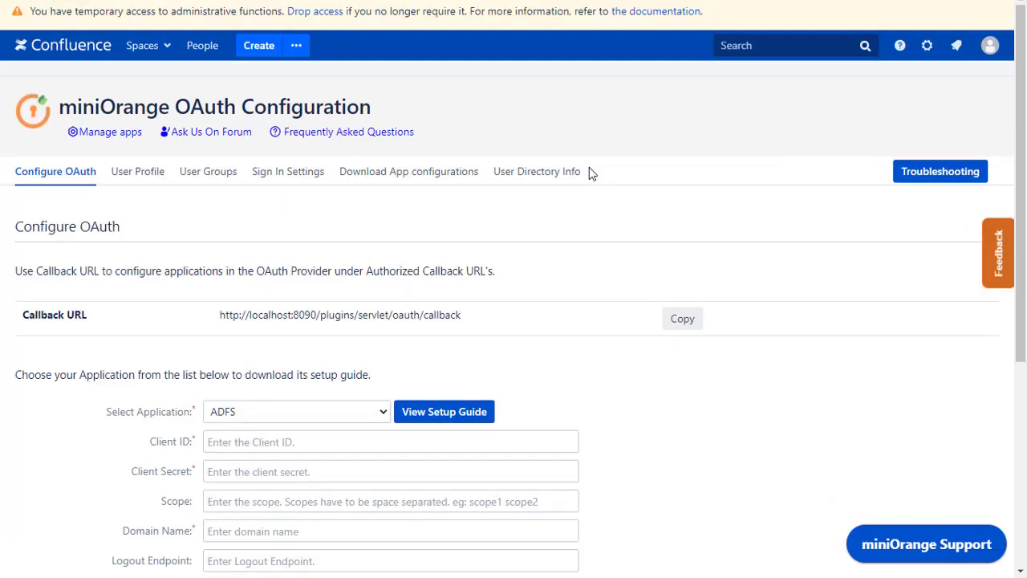
# Paste the AD FS client identifier into Confluence's Client ID field.
pyautogui.click(533, 441)
pyautogui.hotkey('ctrl', 'v')
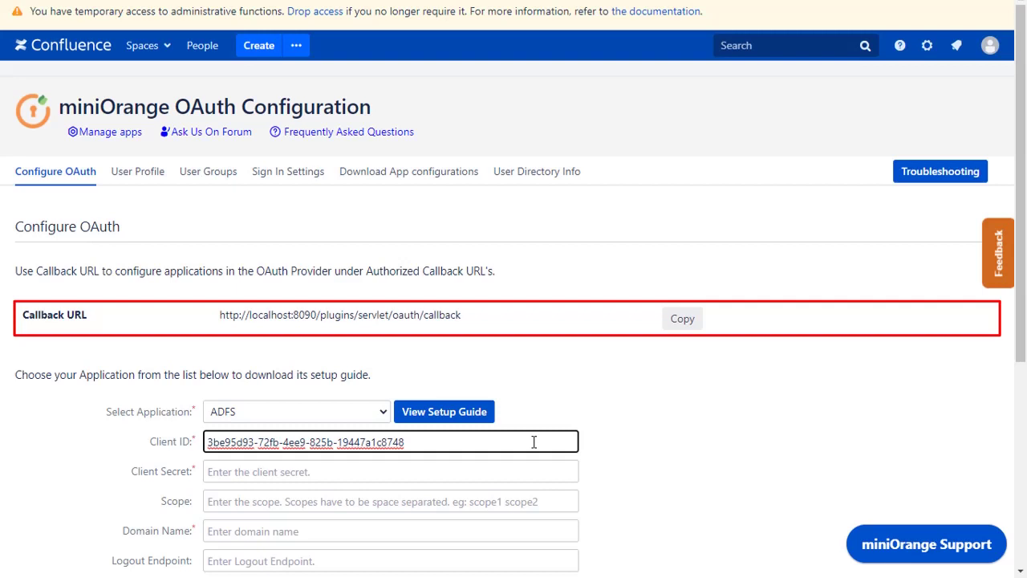
# Add Confluence's callback URL as the server application's Redirect URI in AD FS.
pyautogui.click(682, 319)
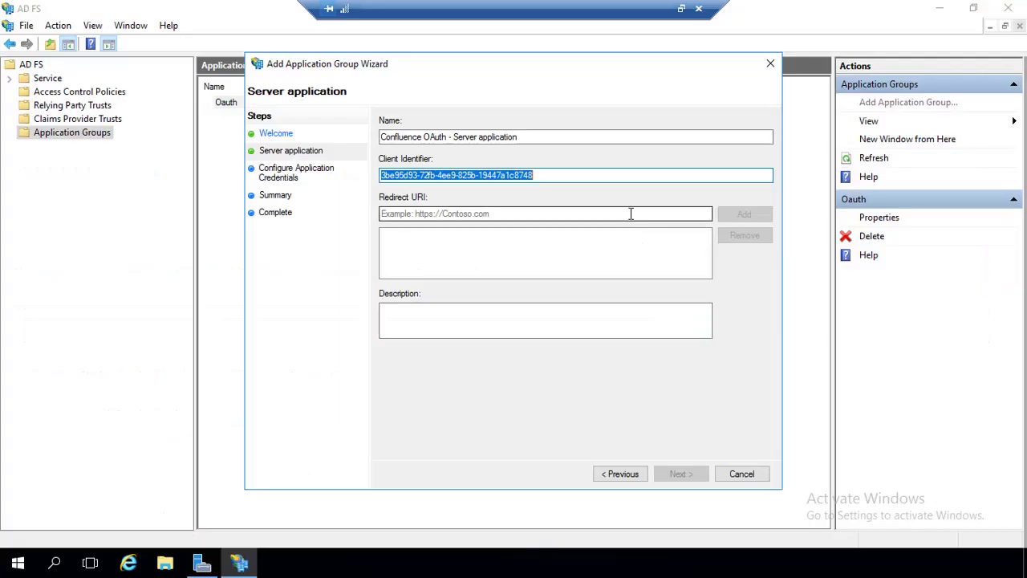
pyautogui.click(630, 214)
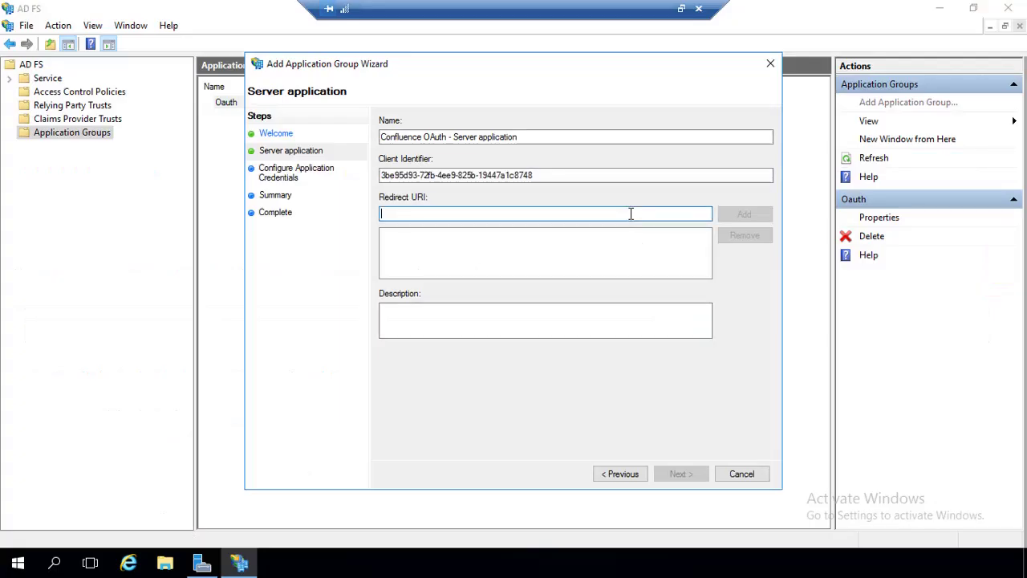
pyautogui.hotkey('ctrl', 'v')
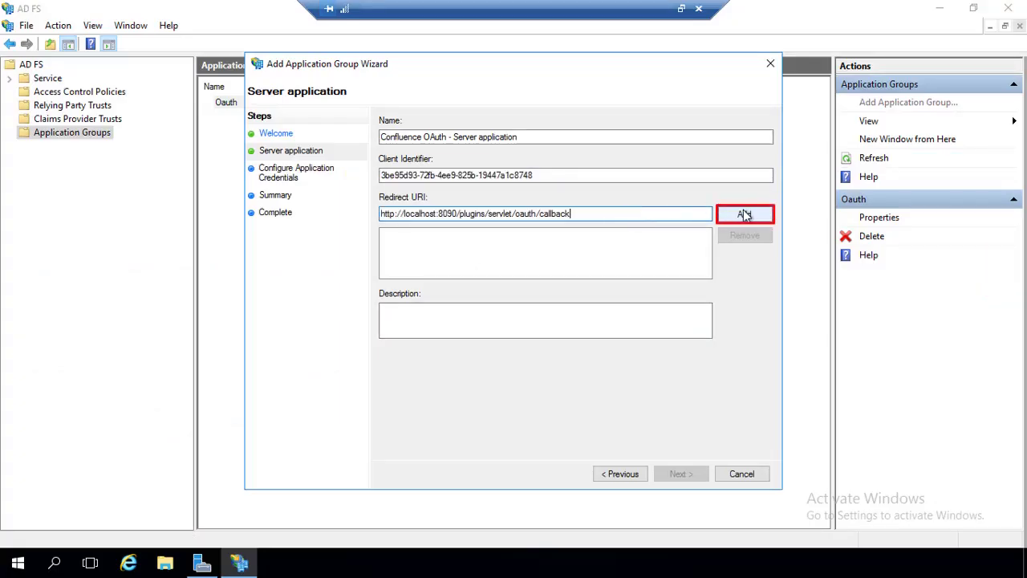
pyautogui.click(743, 213)
pyautogui.click(682, 474)
# Generate a shared secret, paste it as Confluence's Client Secret, and create the group.
pyautogui.click(396, 251)
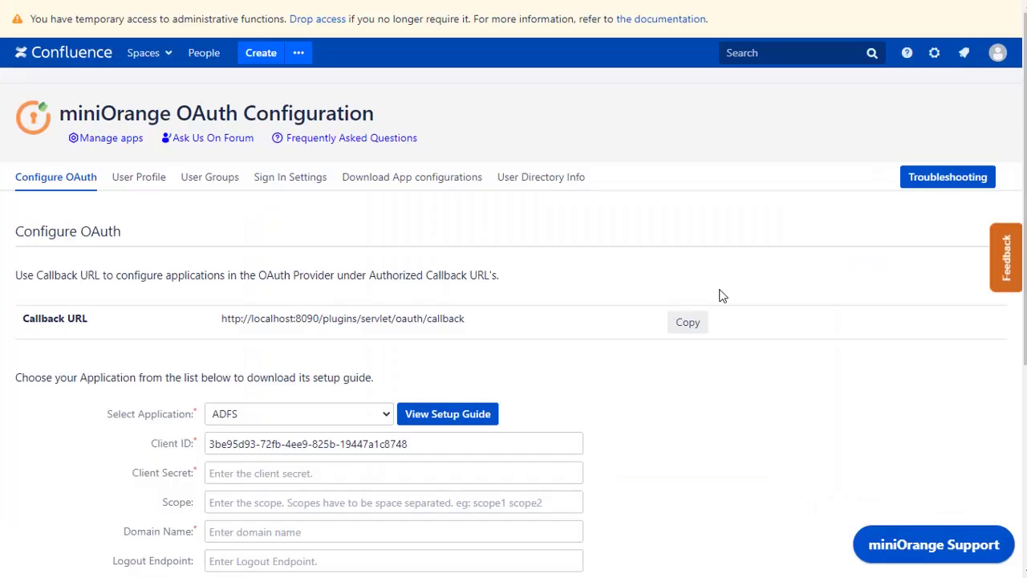
pyautogui.scroll(-1, 719, 296)
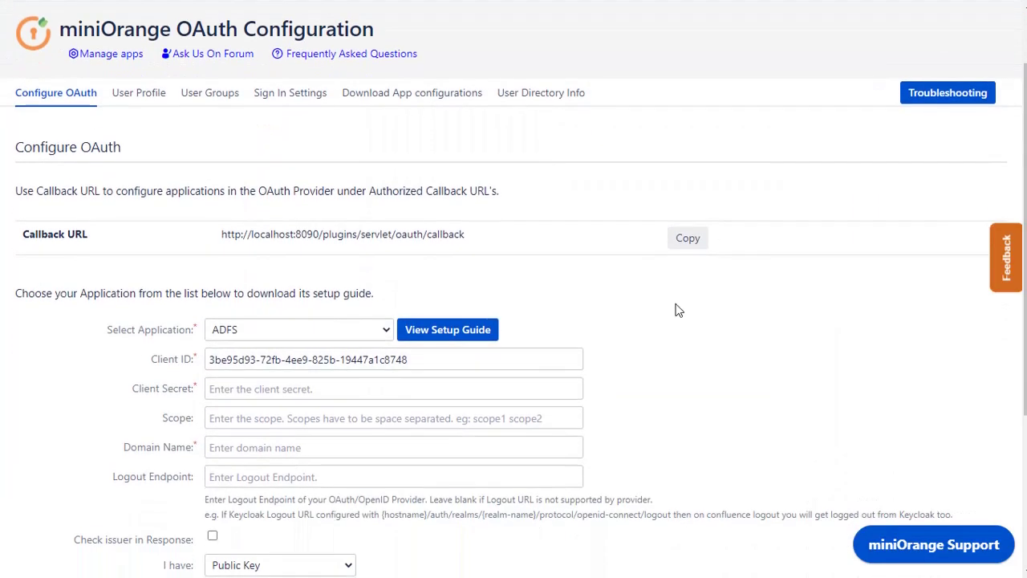
pyautogui.click(492, 391)
pyautogui.hotkey('ctrl', 'v')
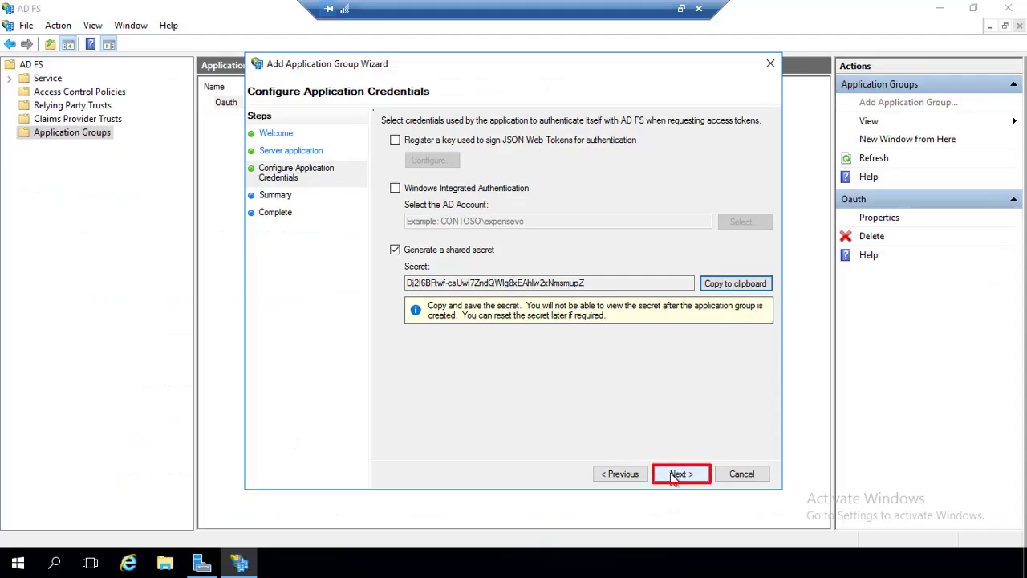
pyautogui.click(676, 474)
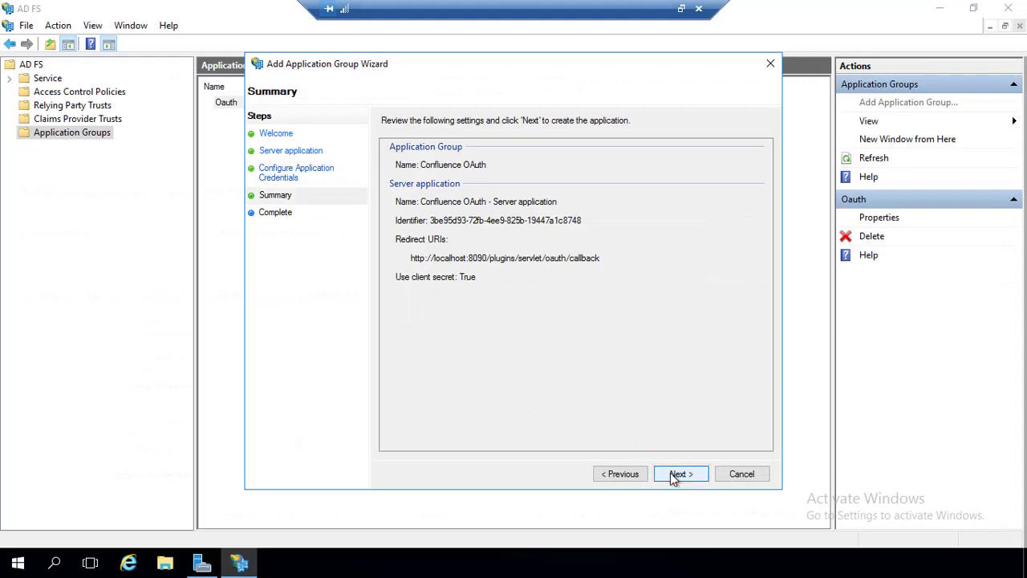
pyautogui.click(677, 474)
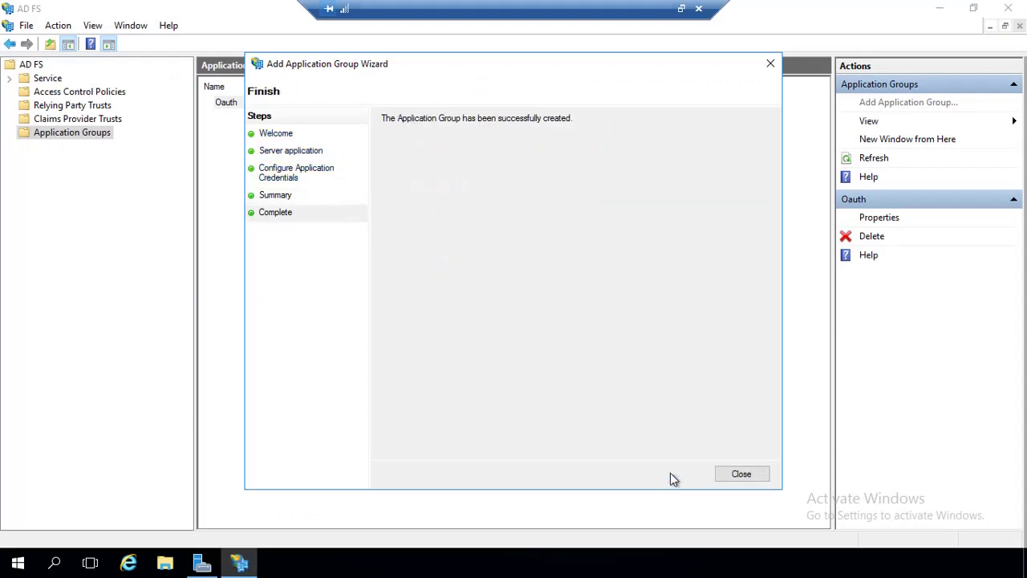
# Close the finished wizard and open the Confluence OAuth group's Properties.
pyautogui.click(738, 477)
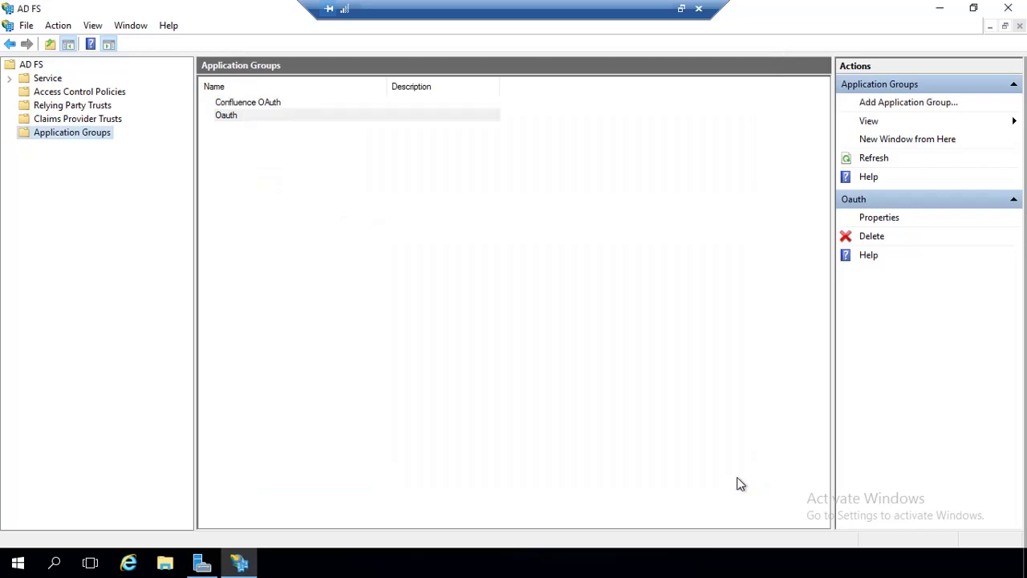
pyautogui.click(286, 105)
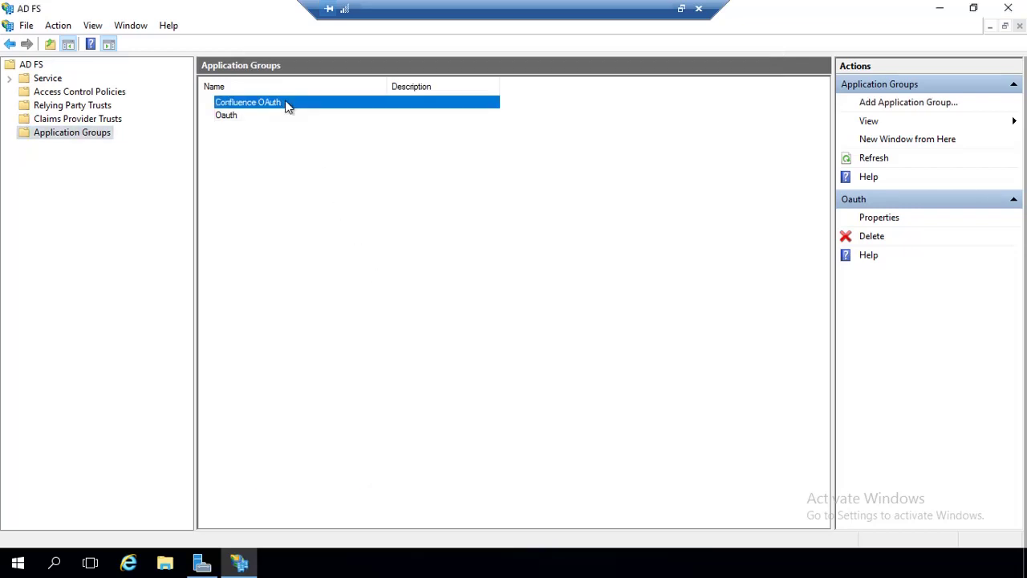
pyautogui.rightClick(286, 104)
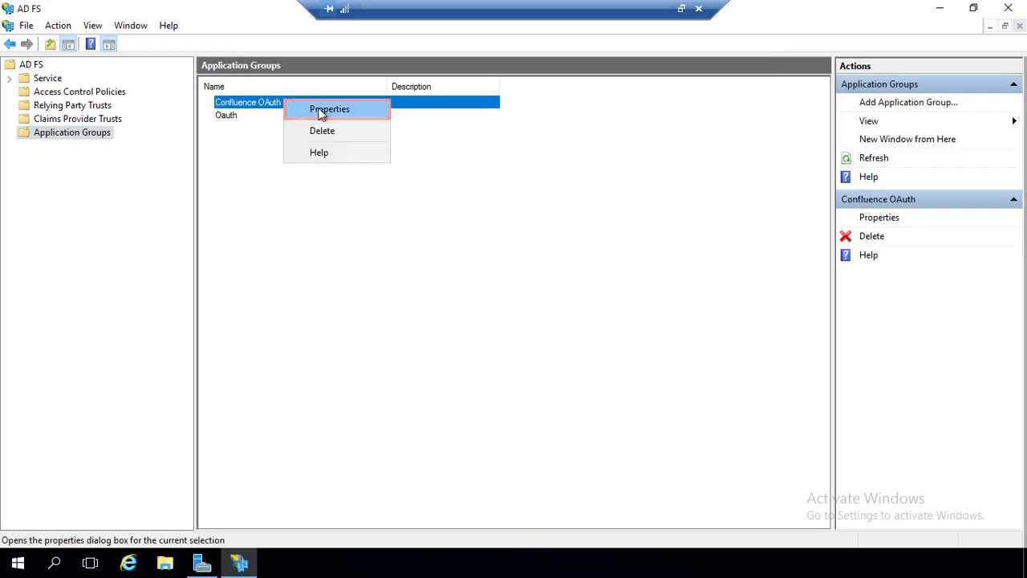
pyautogui.click(321, 113)
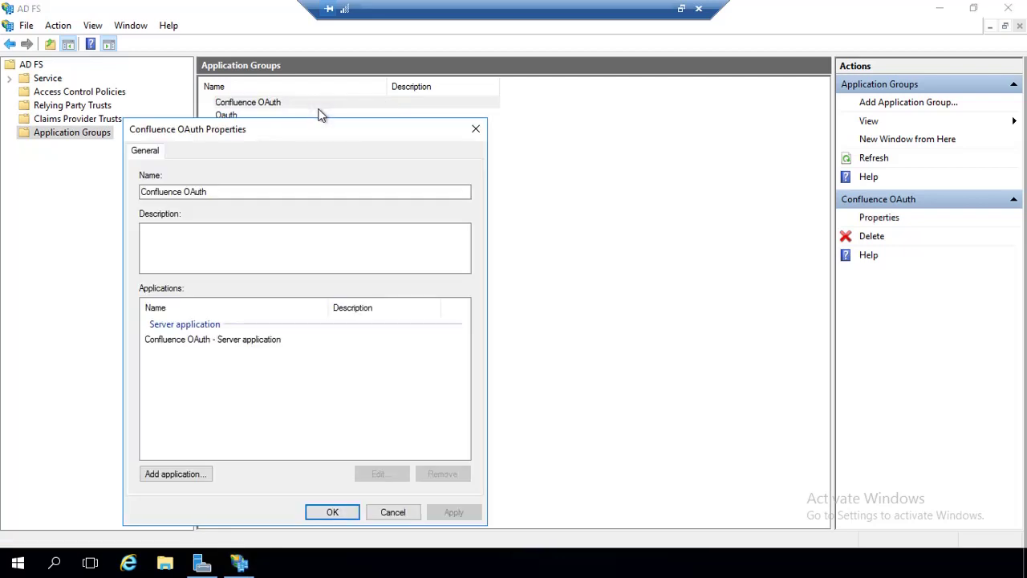
# Add a Web API application to the group and register the pasted identifier.
pyautogui.click(202, 473)
pyautogui.click(207, 345)
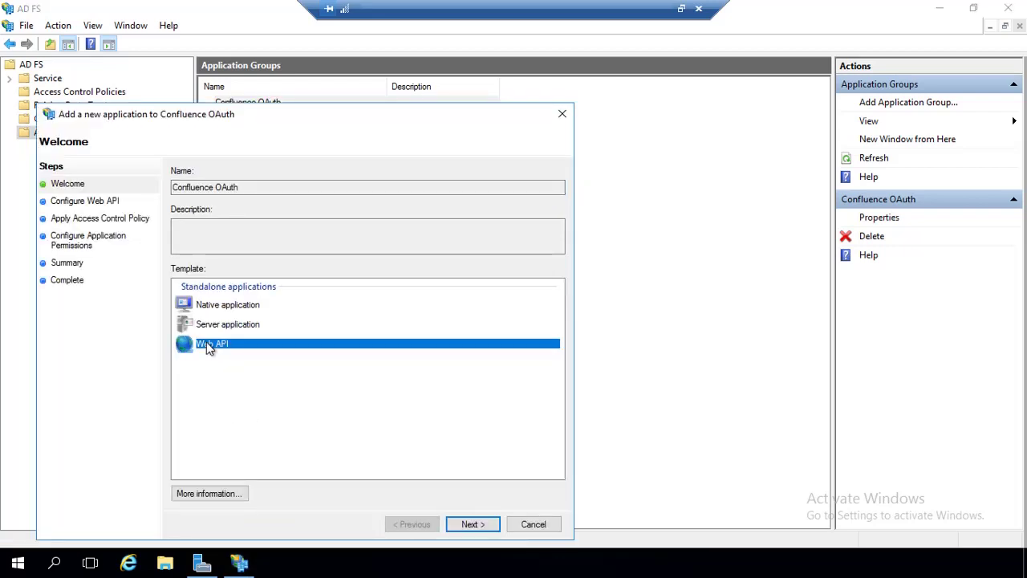
pyautogui.click(469, 524)
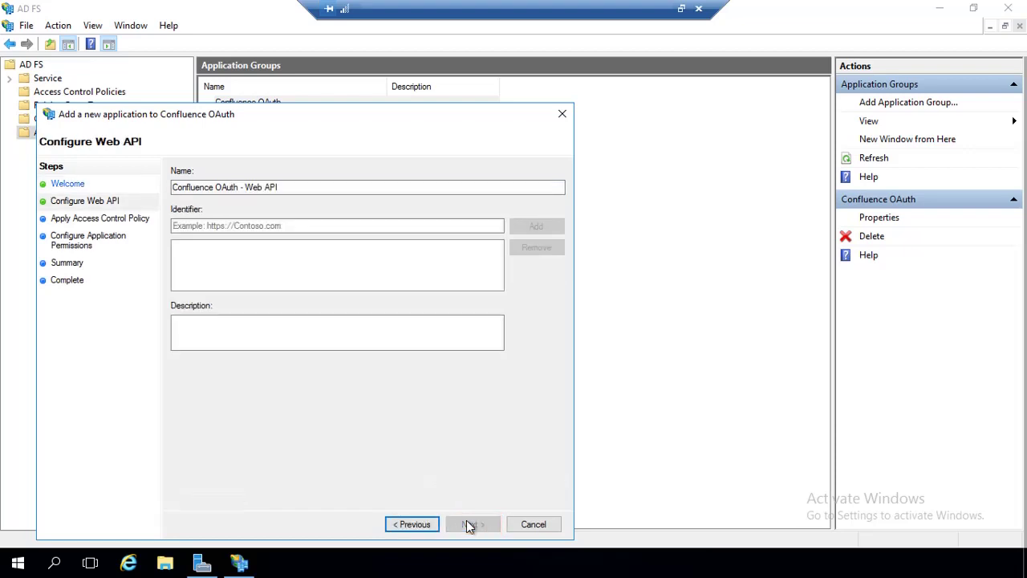
pyautogui.click(305, 226)
pyautogui.hotkey('ctrl', 'v')
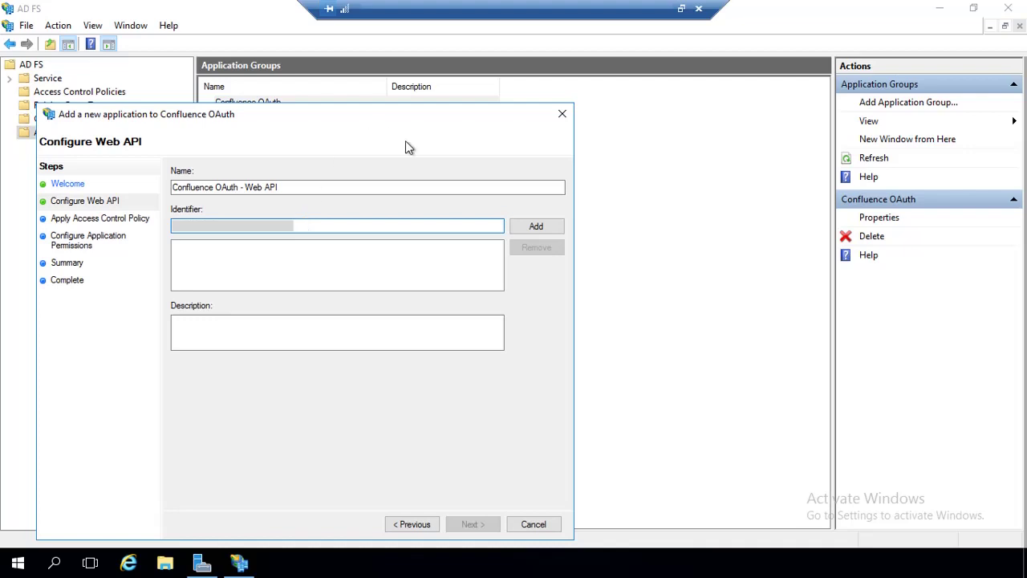
pyautogui.click(531, 226)
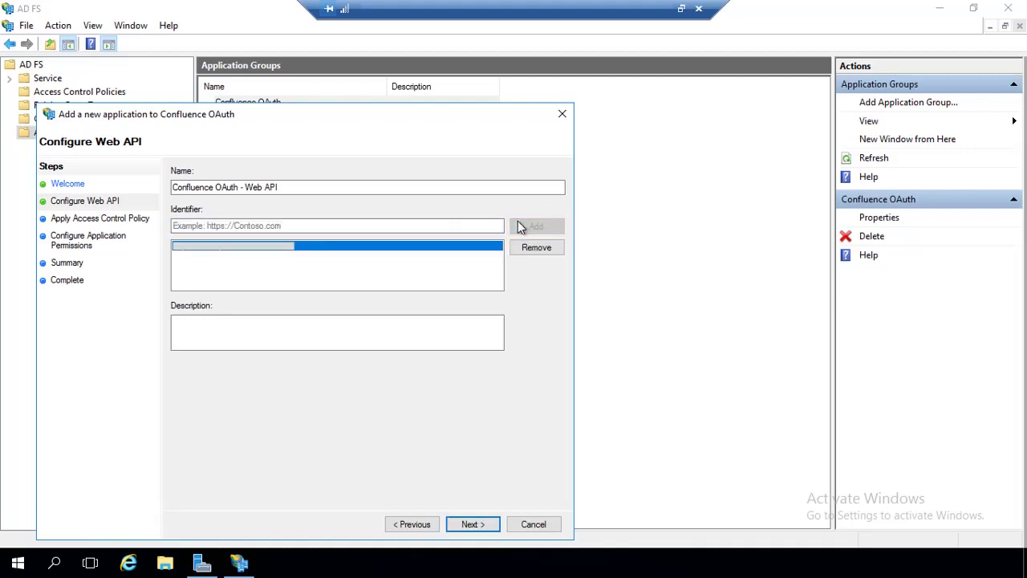
# Give the Web API the Permit everyone access policy, create it, and confirm the group properties.
pyautogui.click(473, 524)
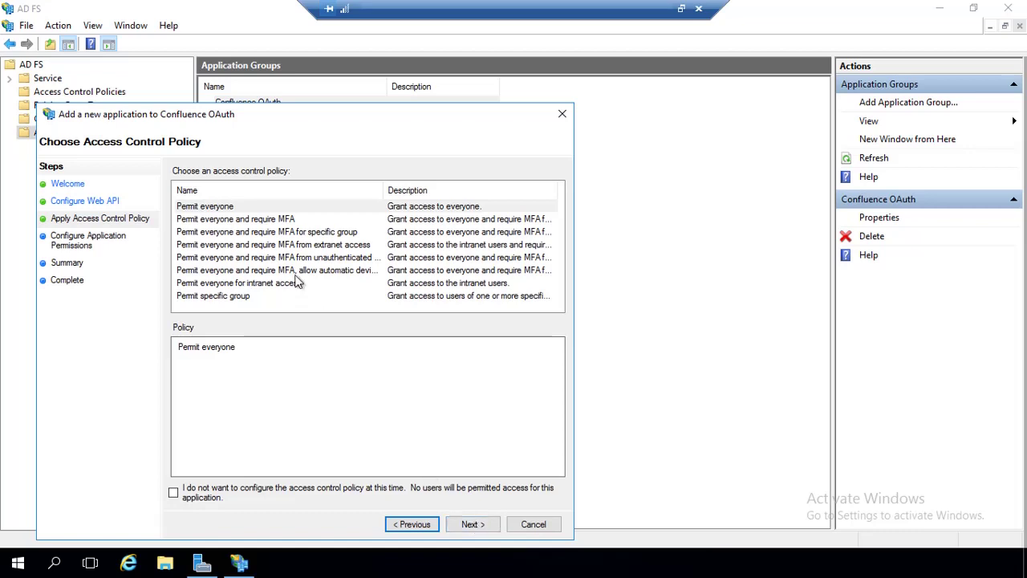
pyautogui.click(253, 210)
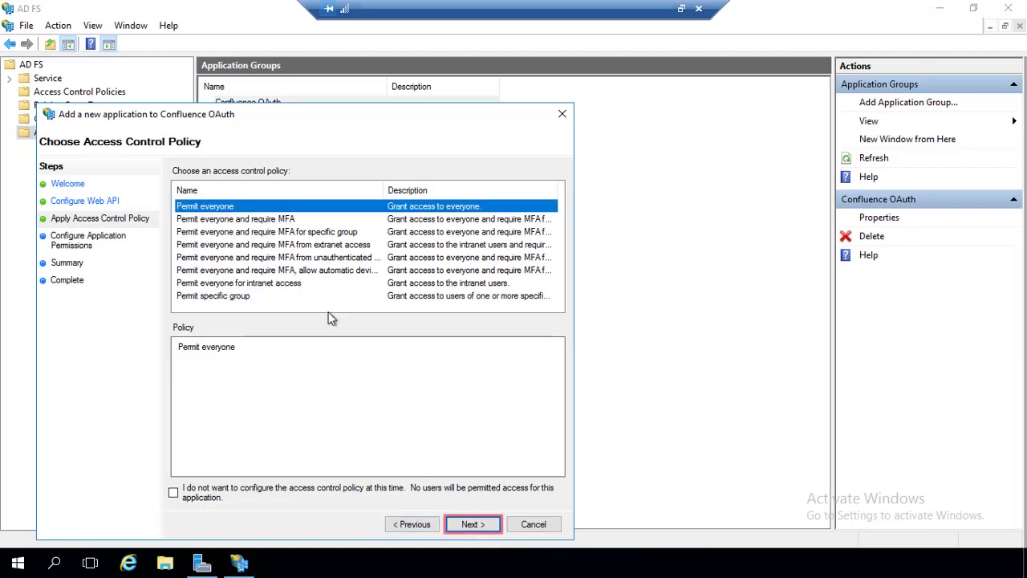
pyautogui.click(470, 526)
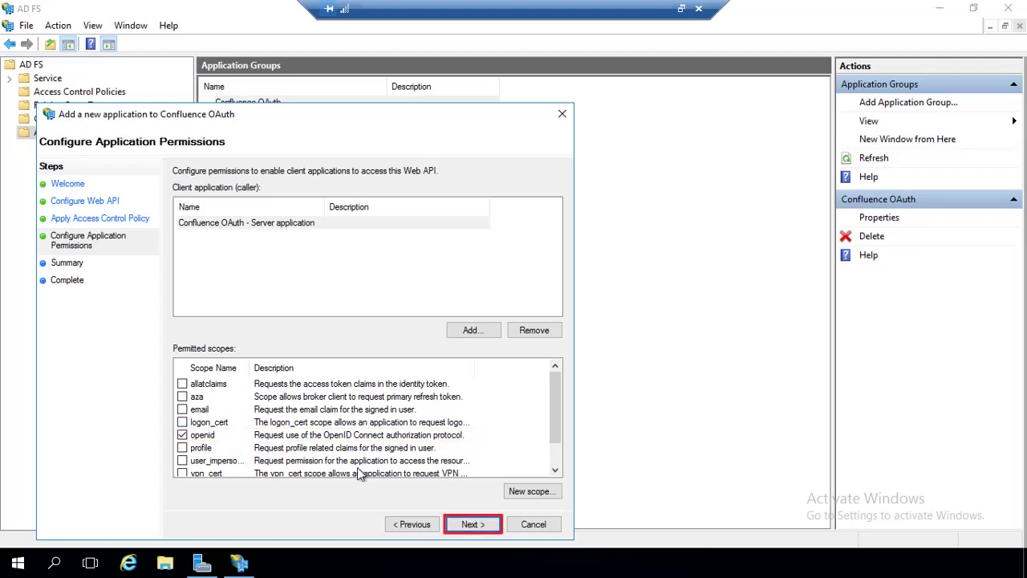
pyautogui.click(471, 524)
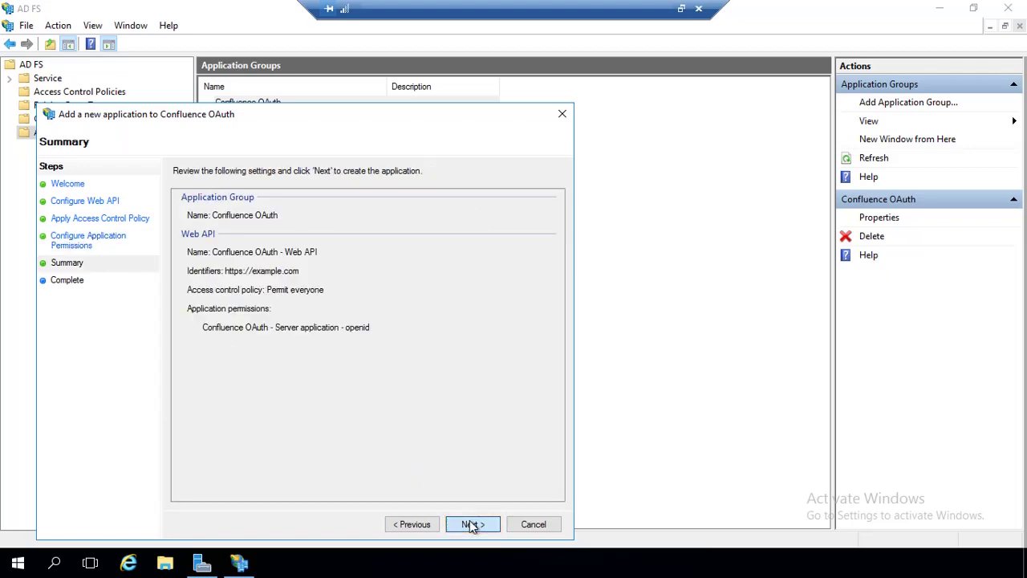
pyautogui.click(472, 525)
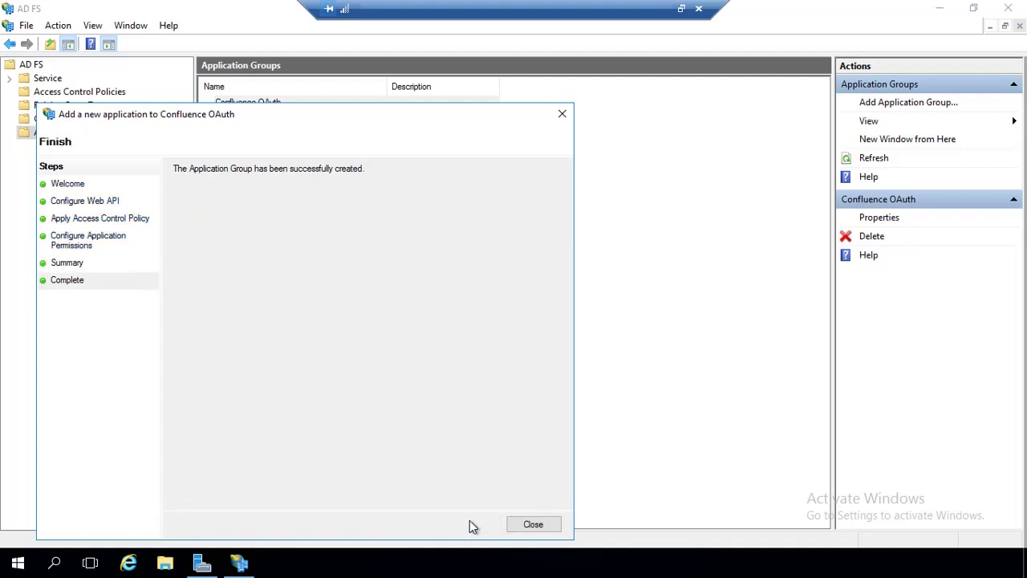
pyautogui.click(533, 525)
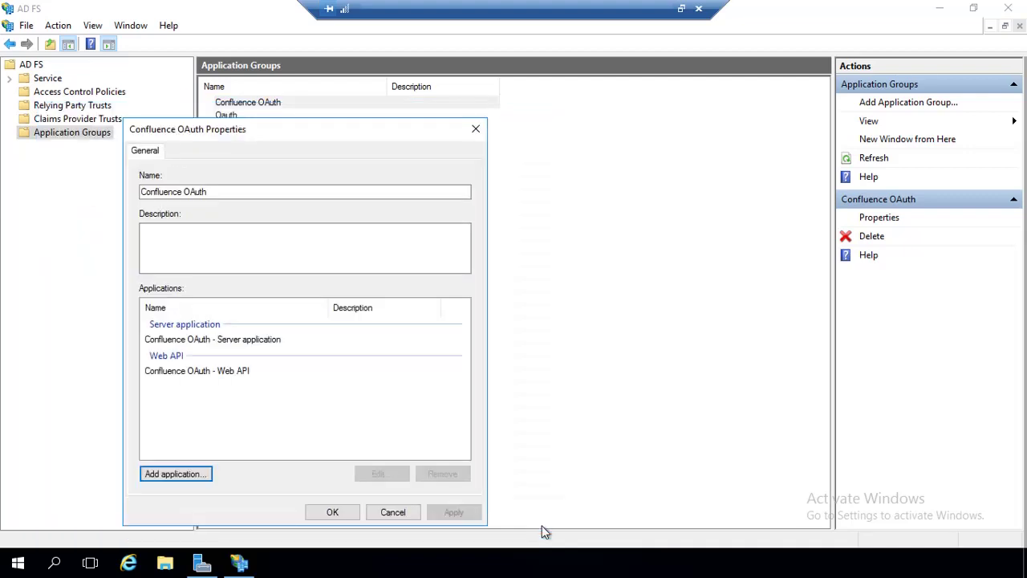
pyautogui.click(332, 512)
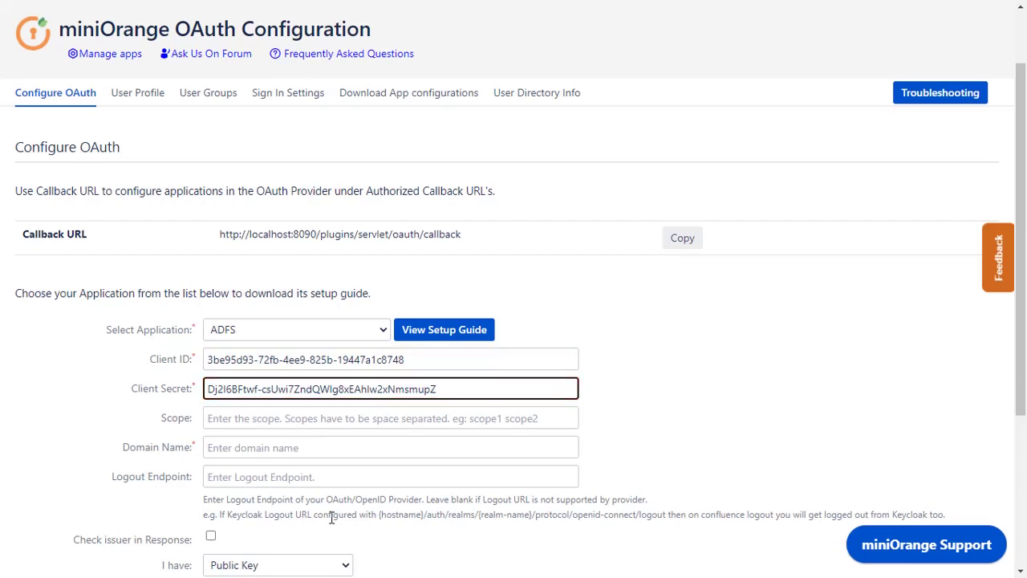
# Set Scope to openid, paste the ADFS domain name, and run Test Configuration.
pyautogui.click(297, 420)
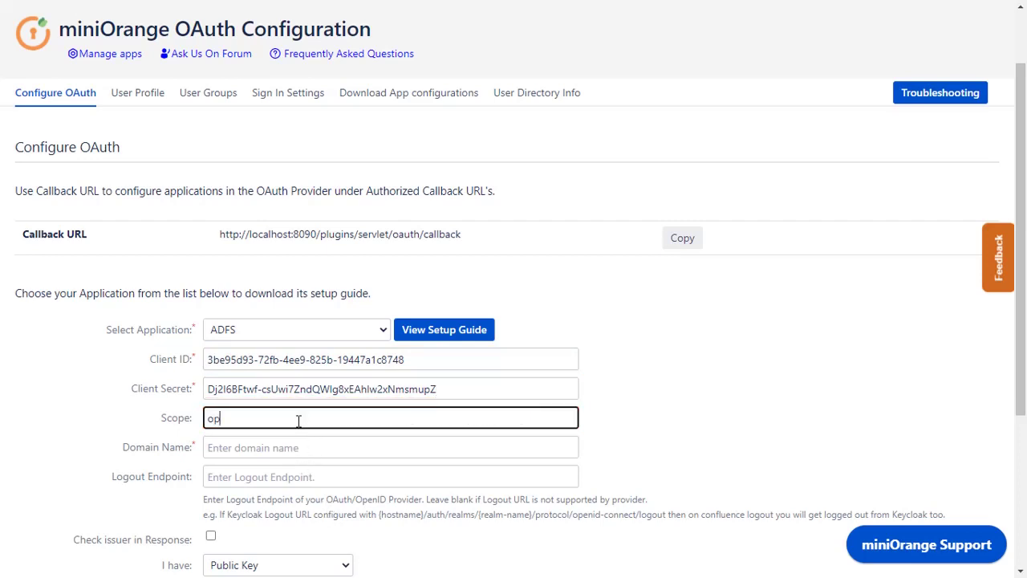
pyautogui.write('enid')
pyautogui.click(297, 425)
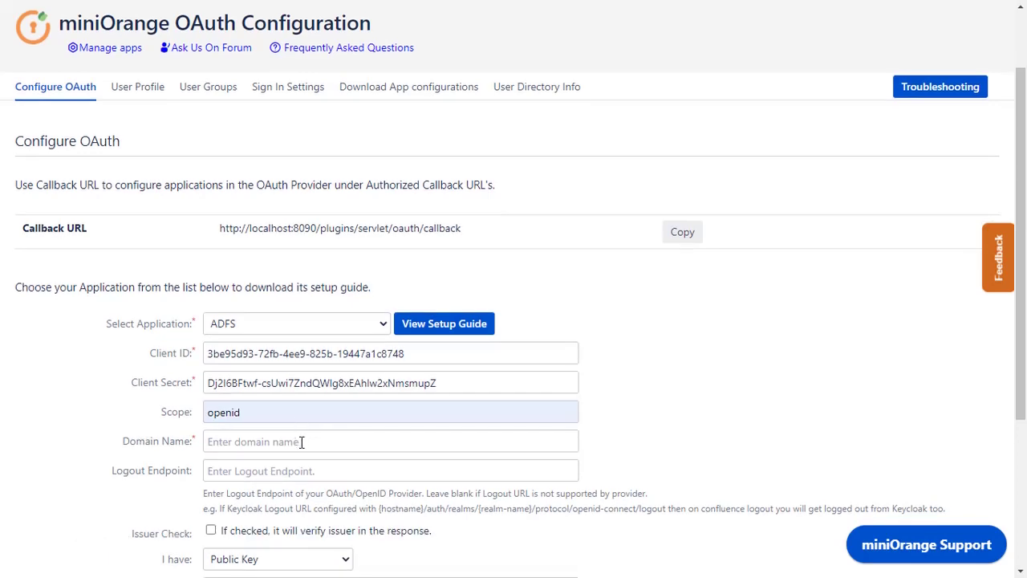
pyautogui.scroll(-2, 303, 441)
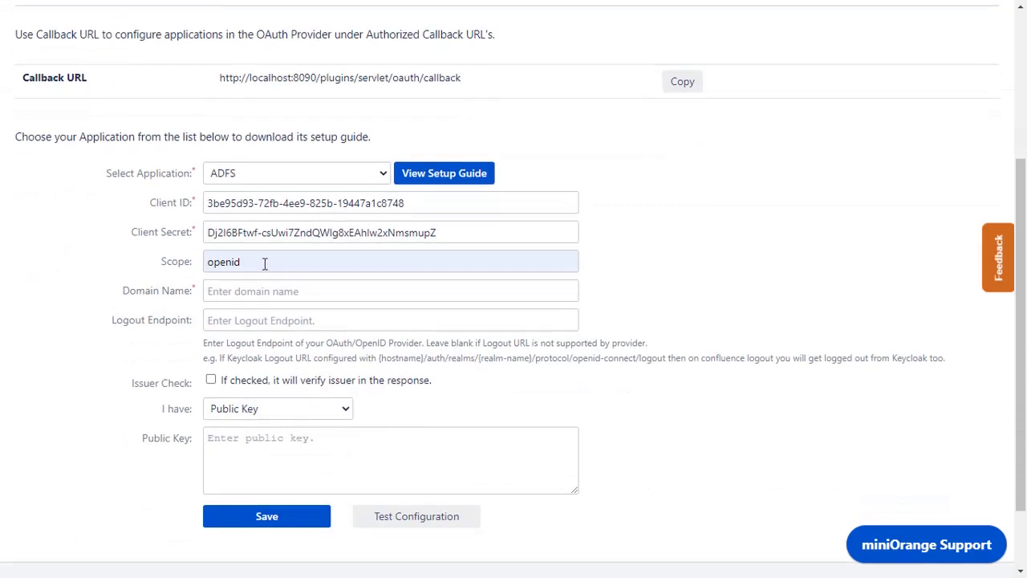
pyautogui.click(265, 292)
pyautogui.hotkey('ctrl', 'v')
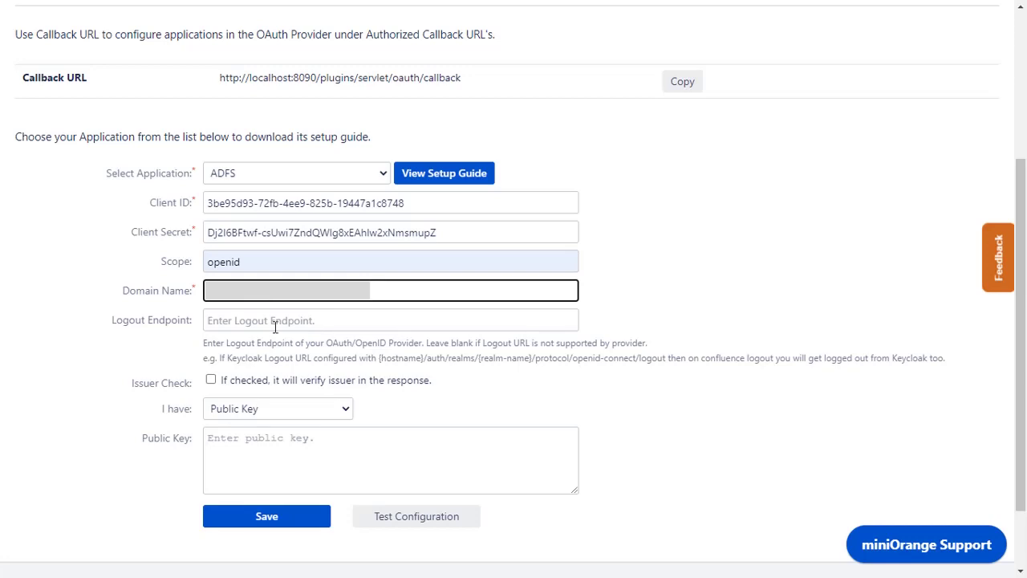
pyautogui.click(287, 521)
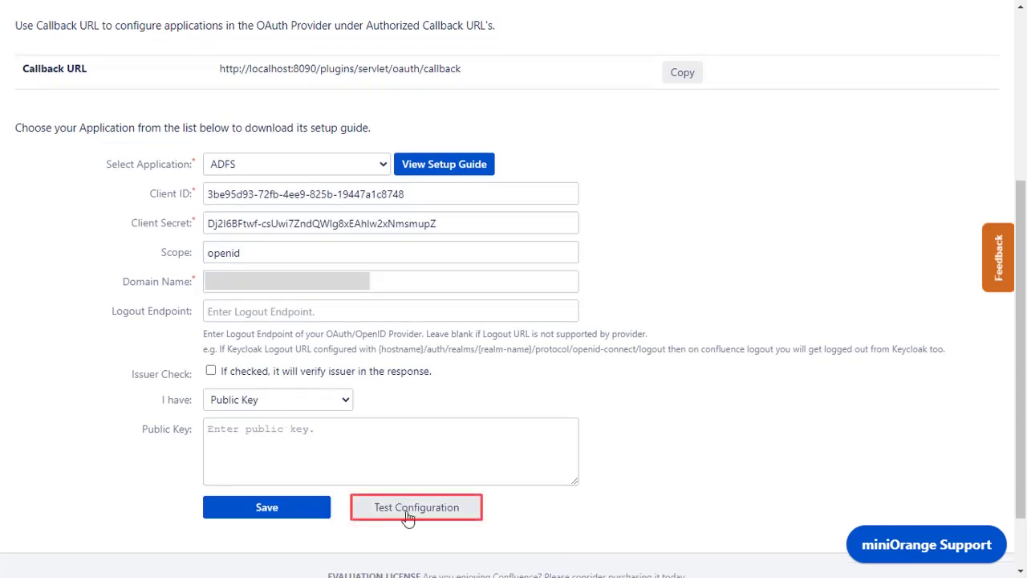
# Choose Use OAuth Login, then enter the organizational account e-mail and password on the ADFS page.
pyautogui.click(423, 510)
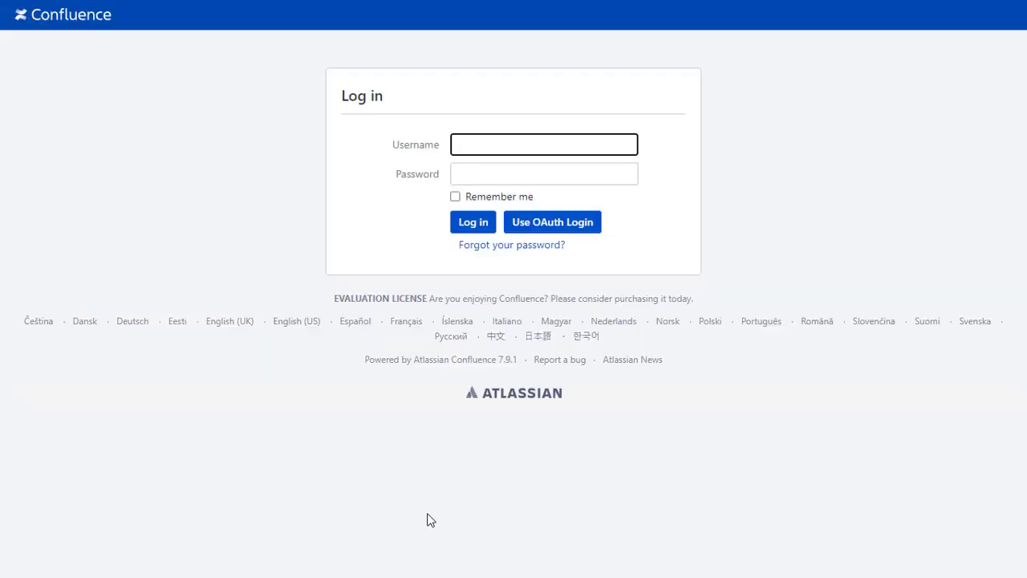
pyautogui.click(530, 228)
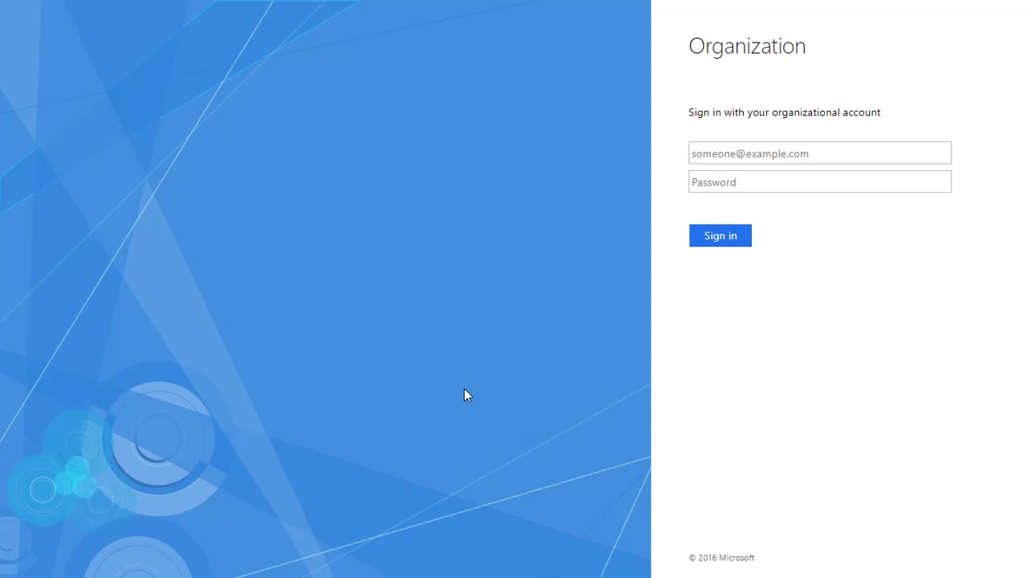
pyautogui.click(698, 157)
pyautogui.click(712, 181)
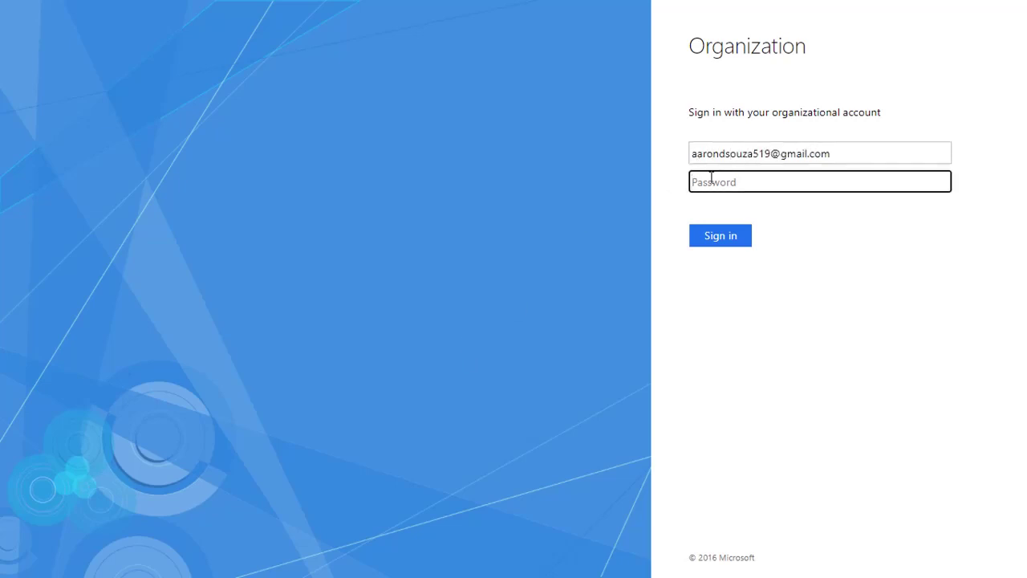
pyautogui.write('•••••••••')
pyautogui.click(720, 237)
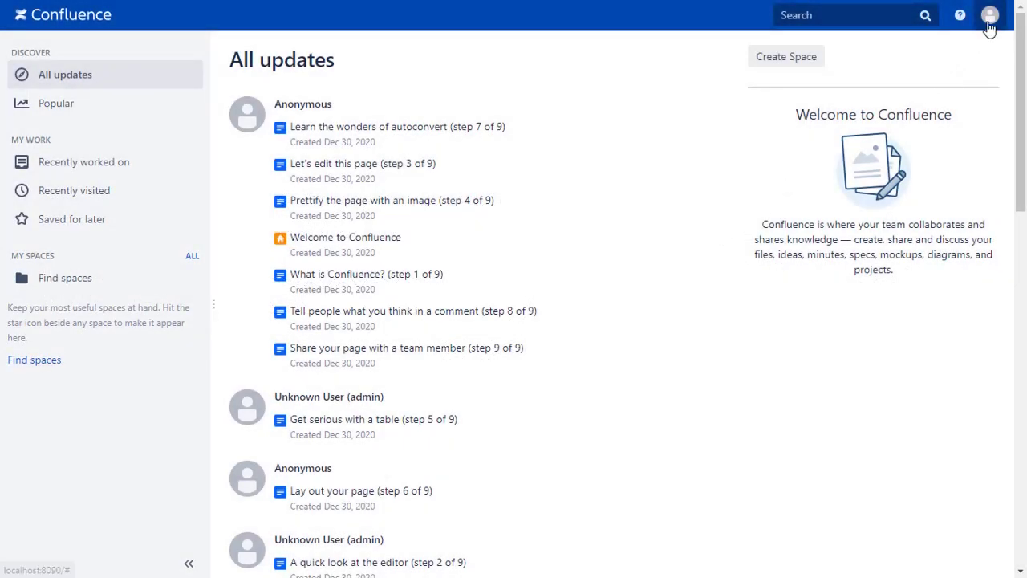
# Open Profile from the header avatar menu to view the user's name and e-mail.
pyautogui.click(990, 28)
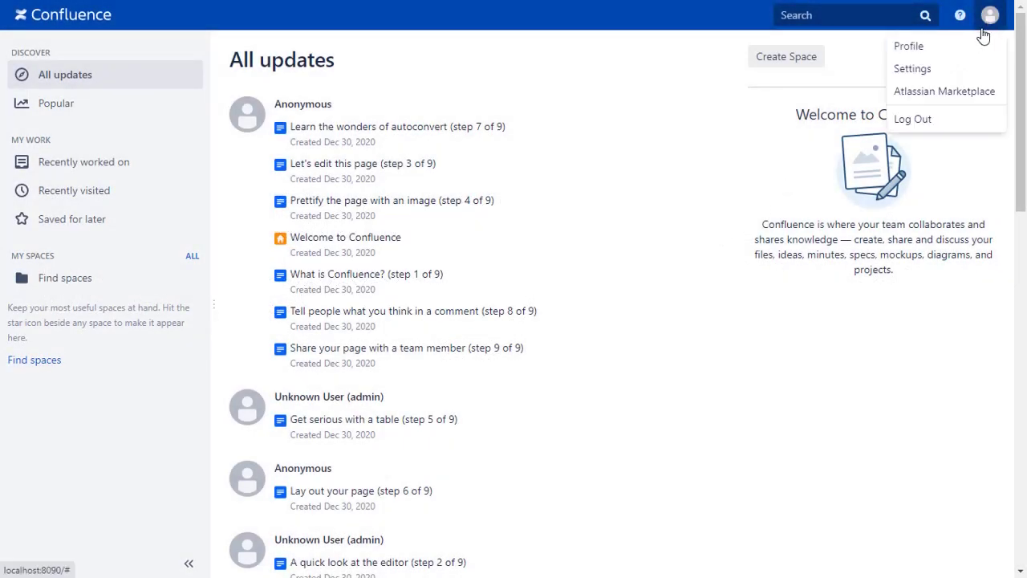
pyautogui.click(922, 48)
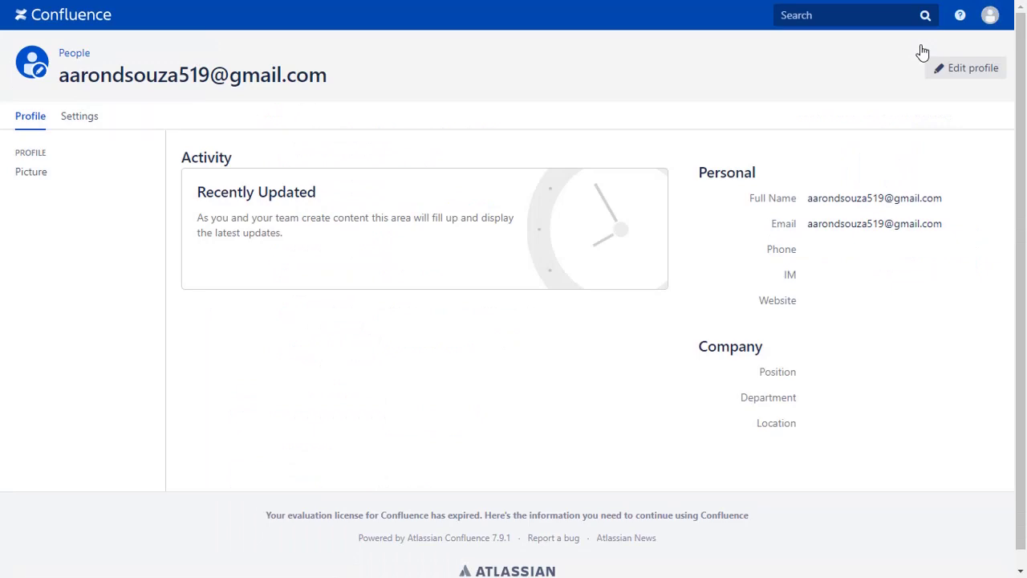